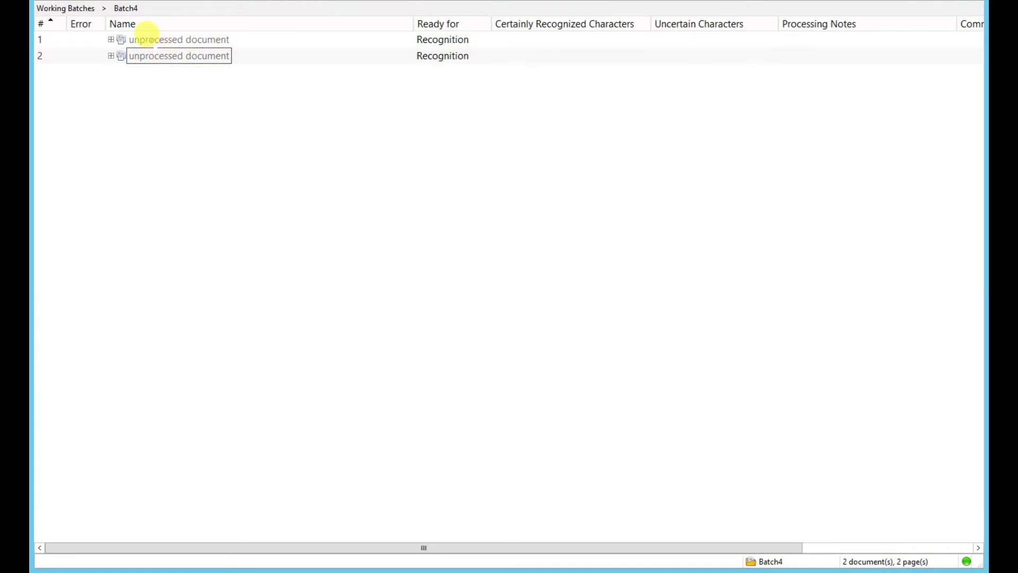
Recognize both unprocessed documents and expand the resulting IRS Form 940 to show its two pages
click(148, 38)
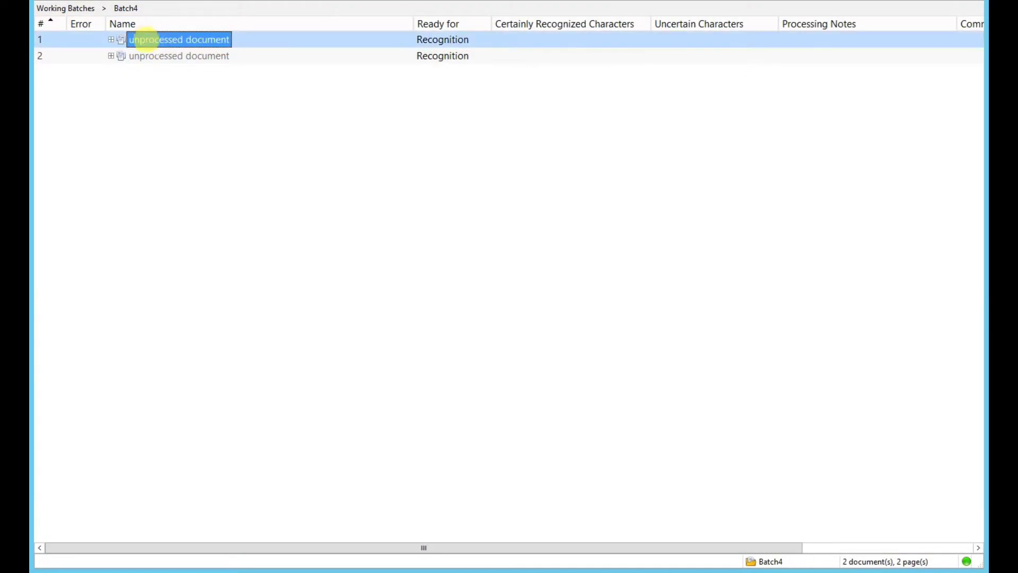
shift+click(156, 56)
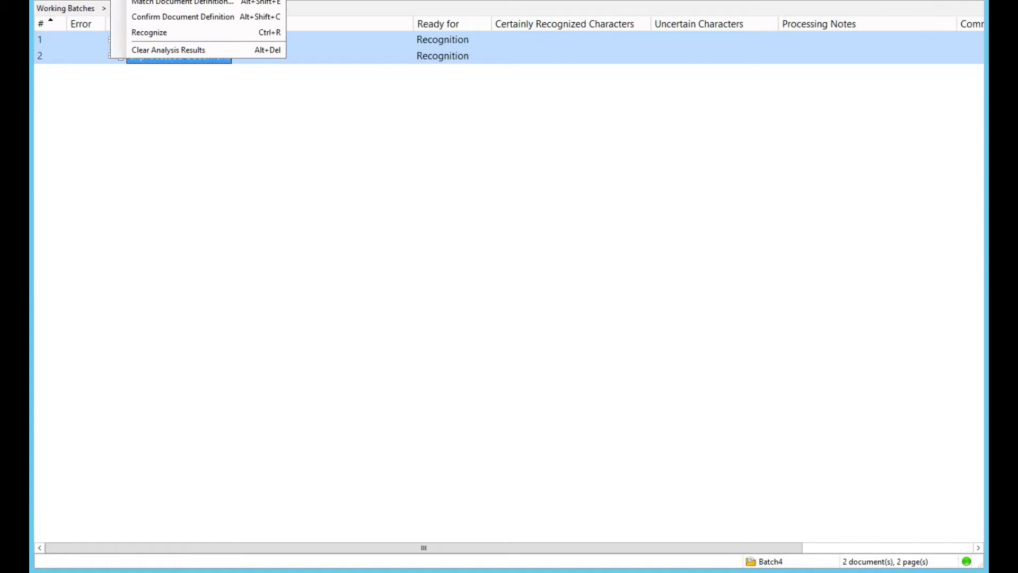
click(137, 32)
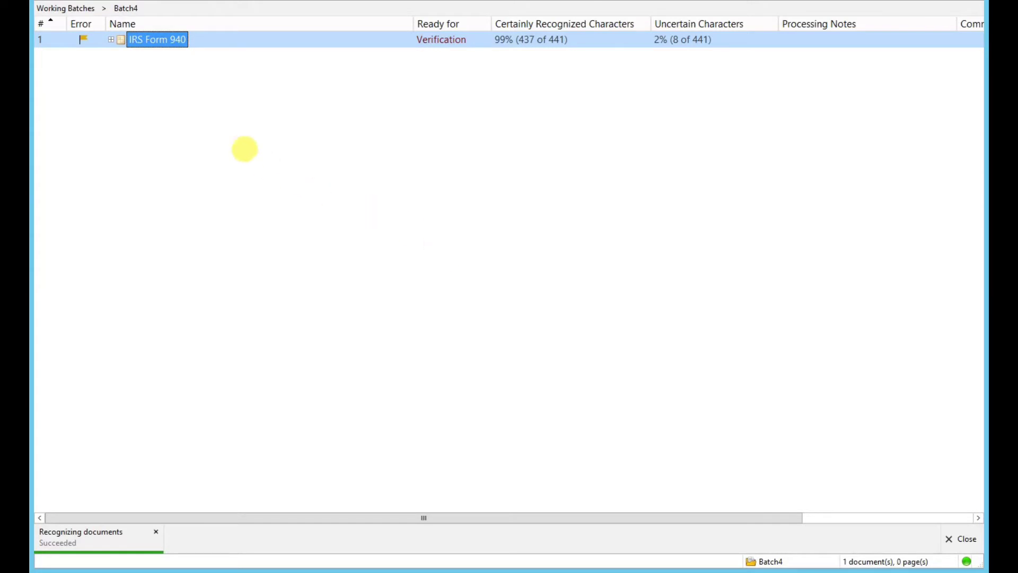
click(111, 39)
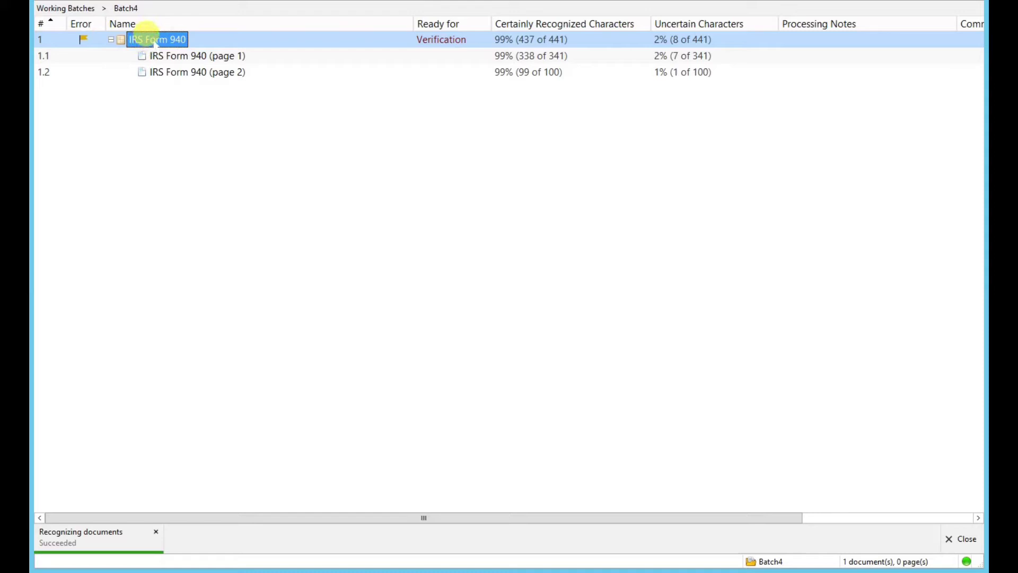
Open the IRS Form 940 in the verification pane, showing page 1 beside its field values
double_click(154, 41)
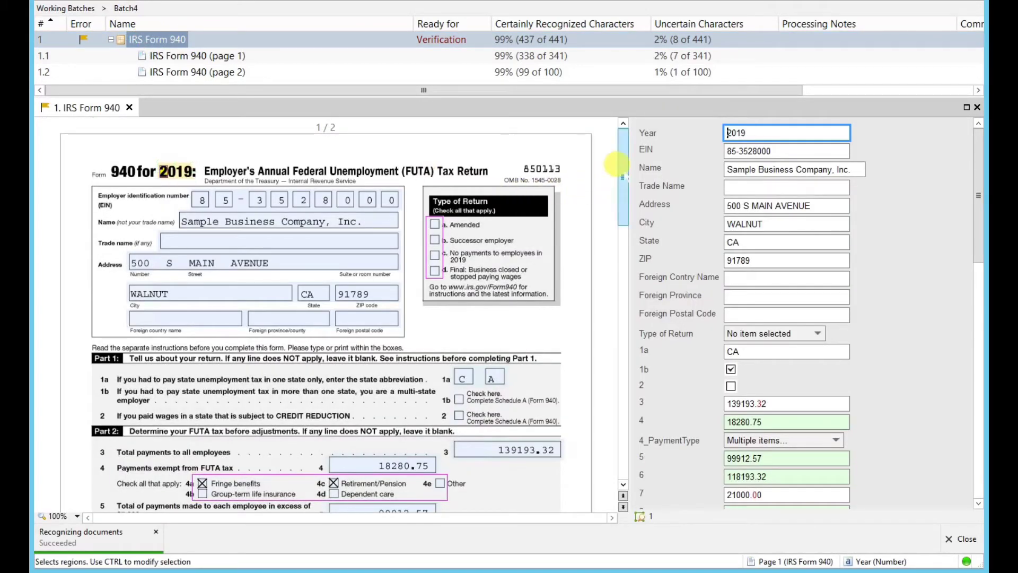
drag(618, 163, 617, 487)
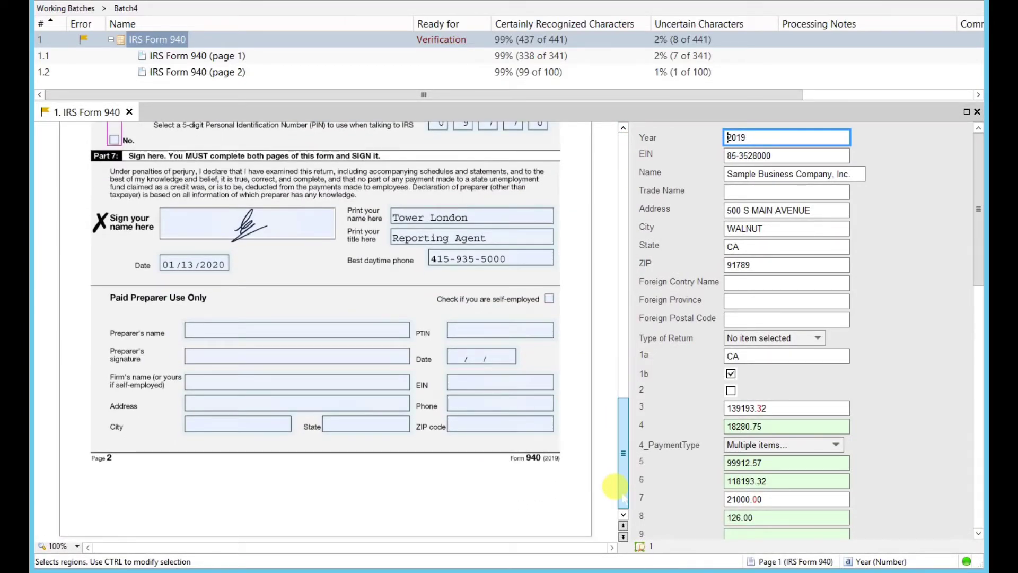
mouse_move(614, 487)
mouse_down()
mouse_move(619, 125)
mouse_move(606, 111)
mouse_up()
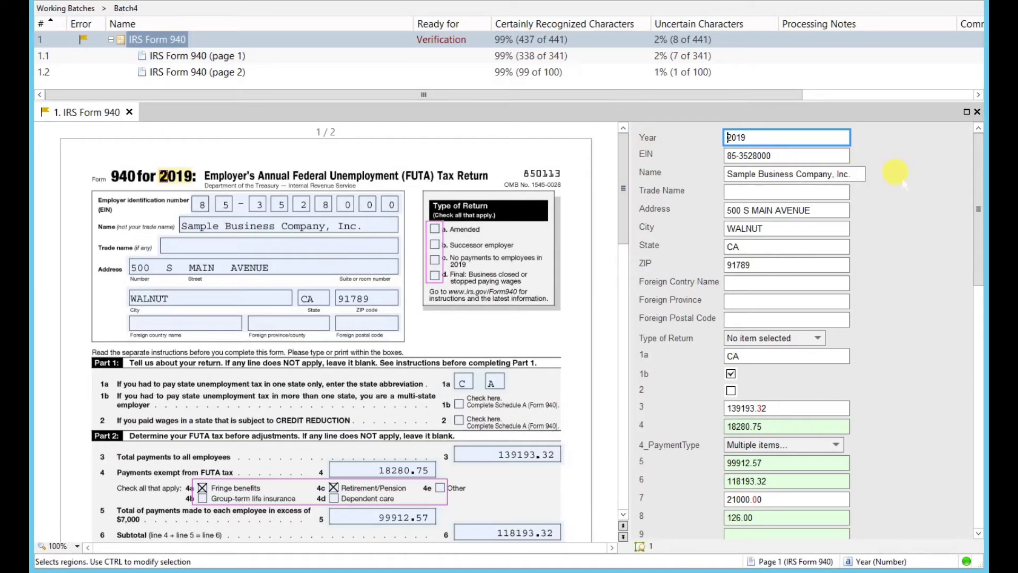
drag(978, 163, 978, 429)
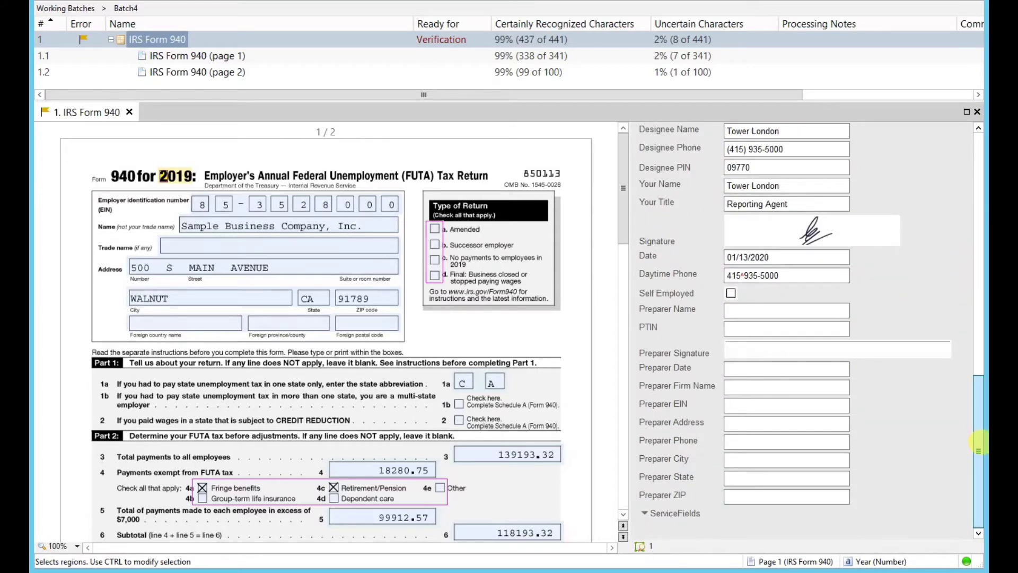
scroll(977, 329, up, 10)
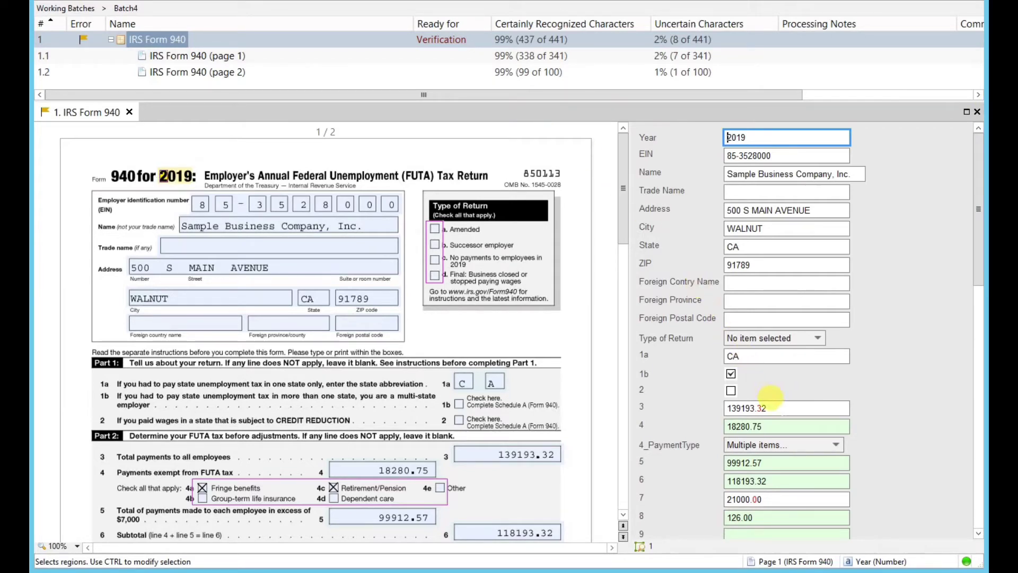
Check field 3, then change field 4 to 18280.75xx
click(770, 407)
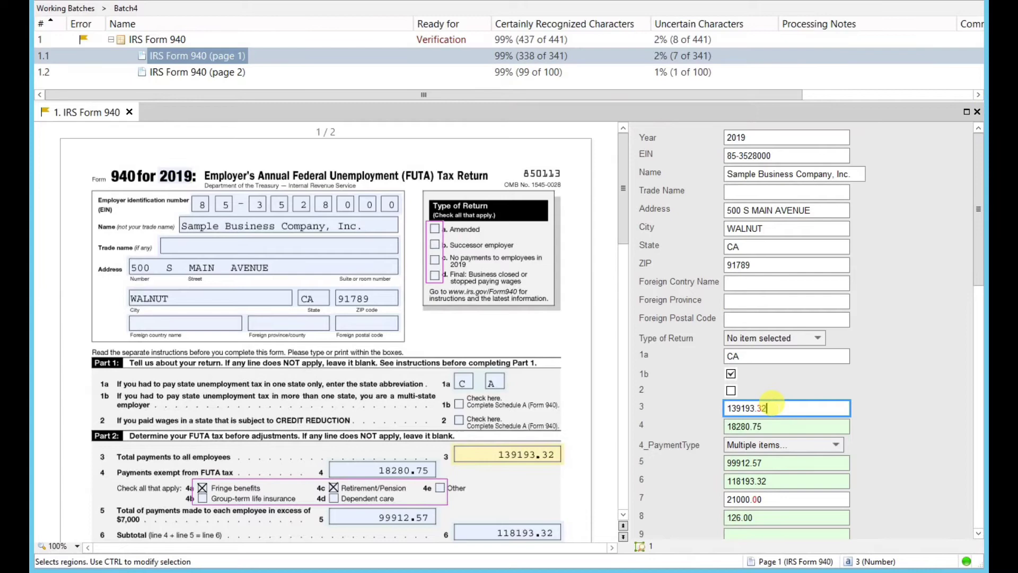
click(776, 426)
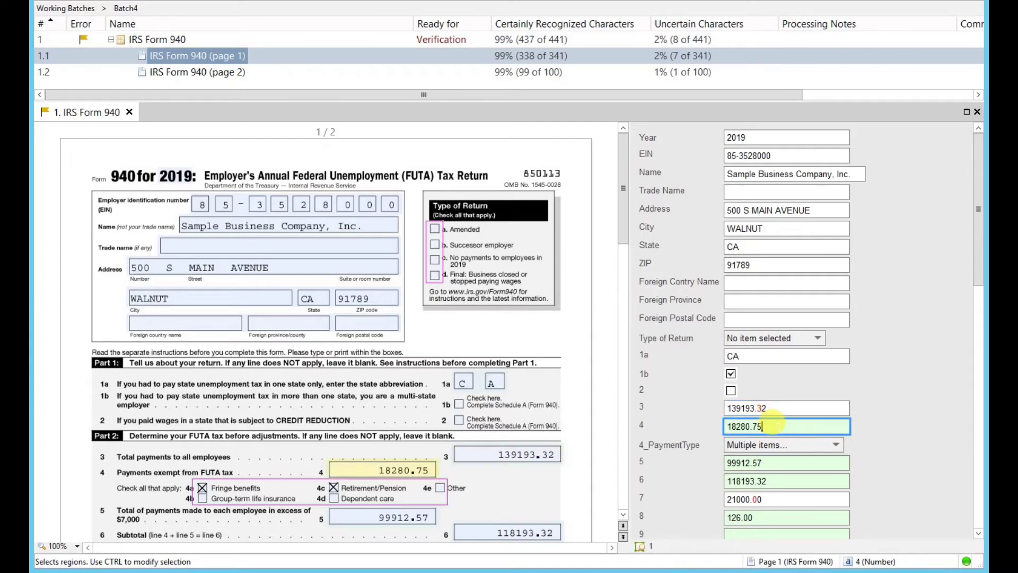
text(xx)
key(Tab)
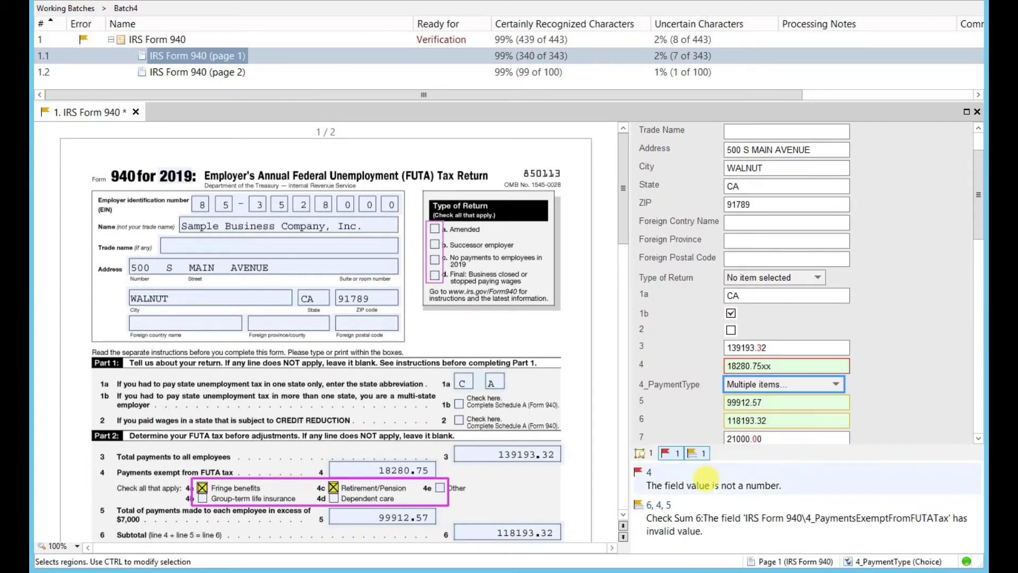
Review the field 4 not-a-number and Check Sum 6 errors, then return to field 4
click(708, 484)
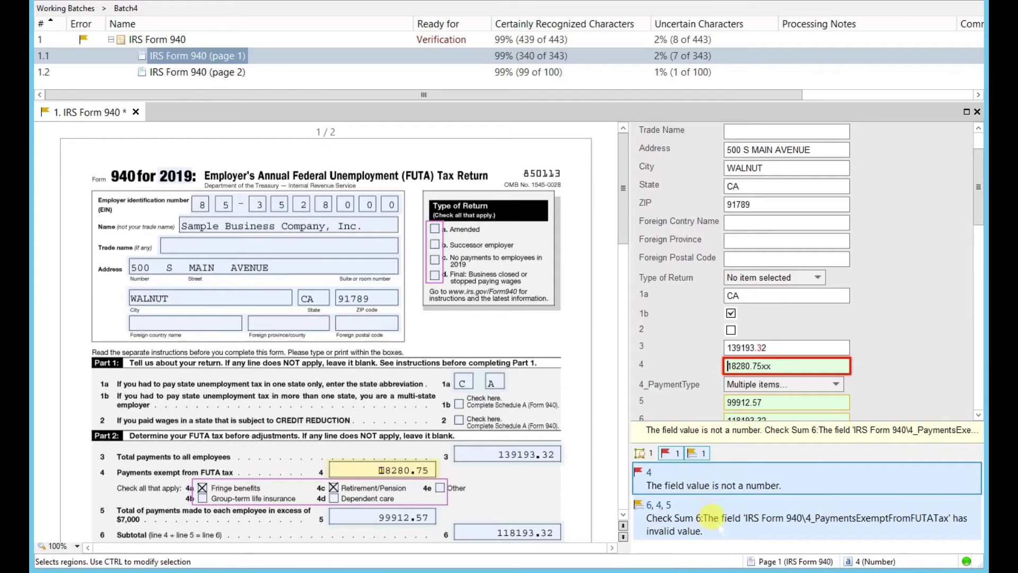
click(710, 518)
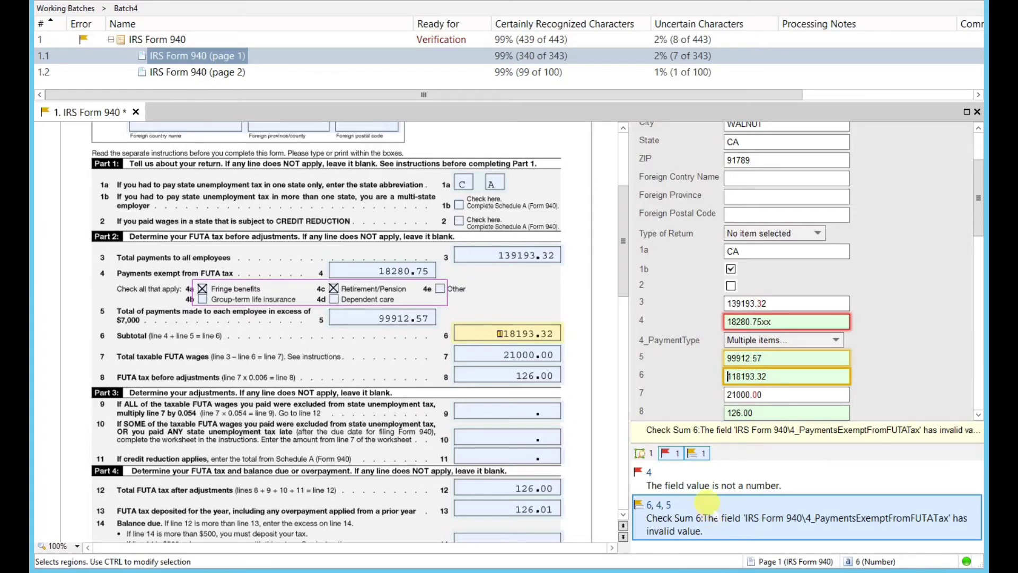
click(708, 477)
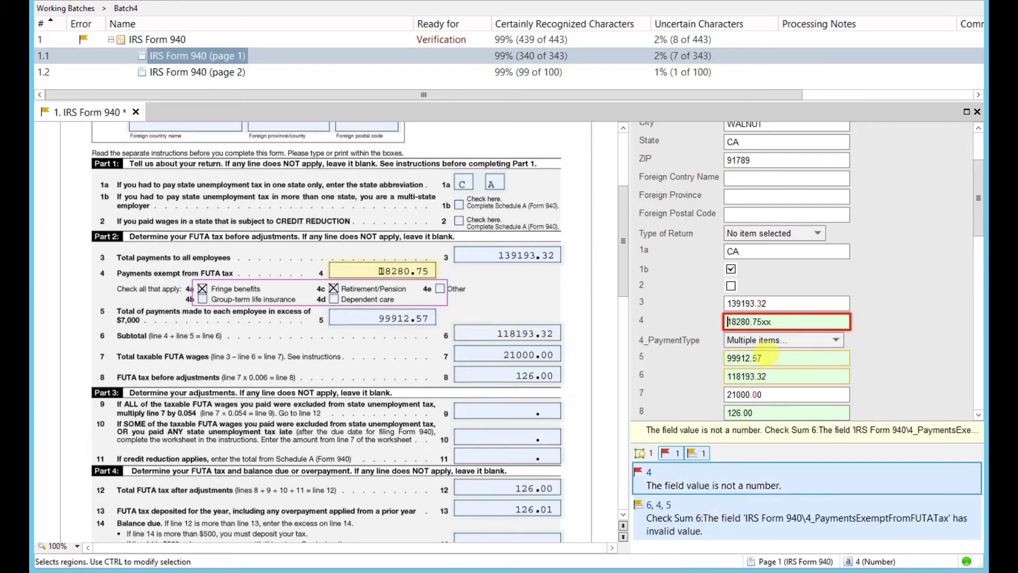
click(778, 321)
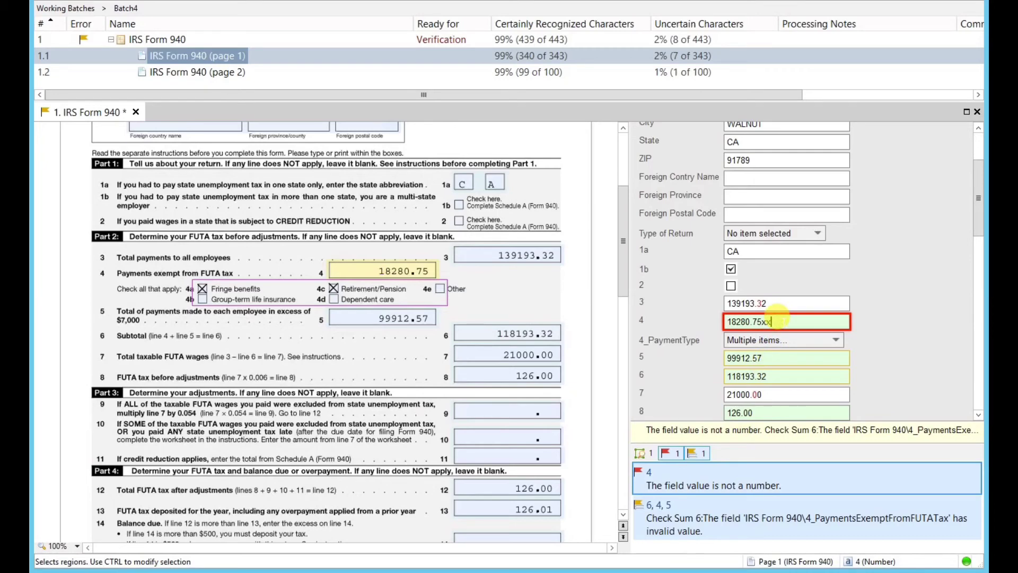